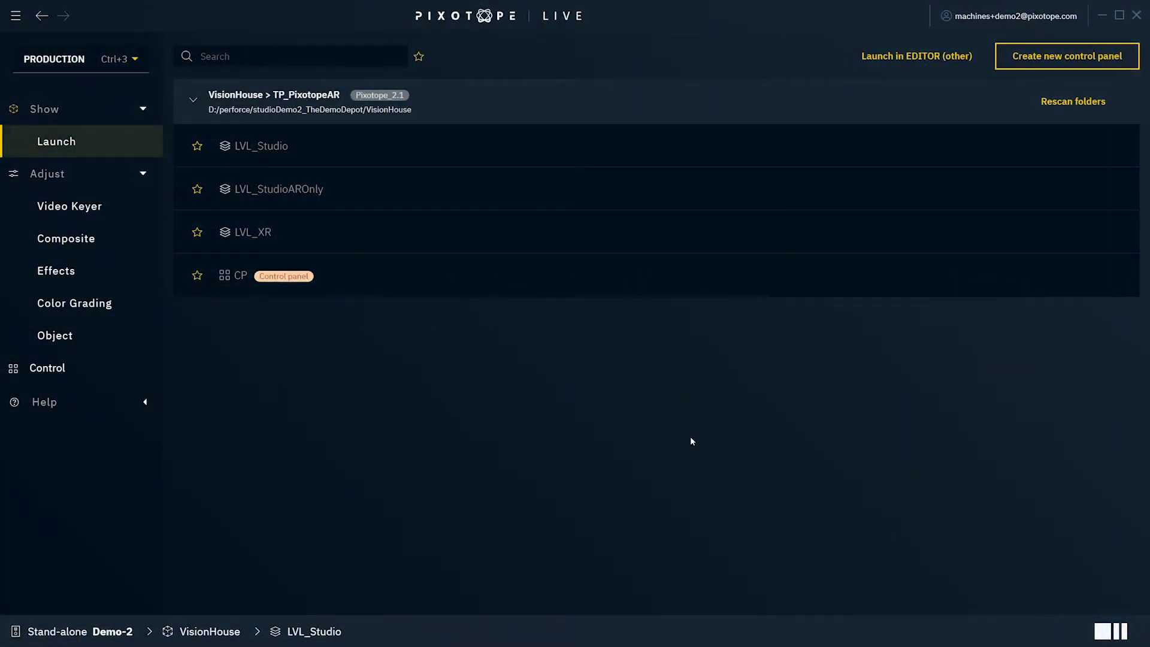
- Enable the video keyer in the Video Keyer settings and open the key initialization view
{"action": "left_click", "coordinate": [107, 211]}
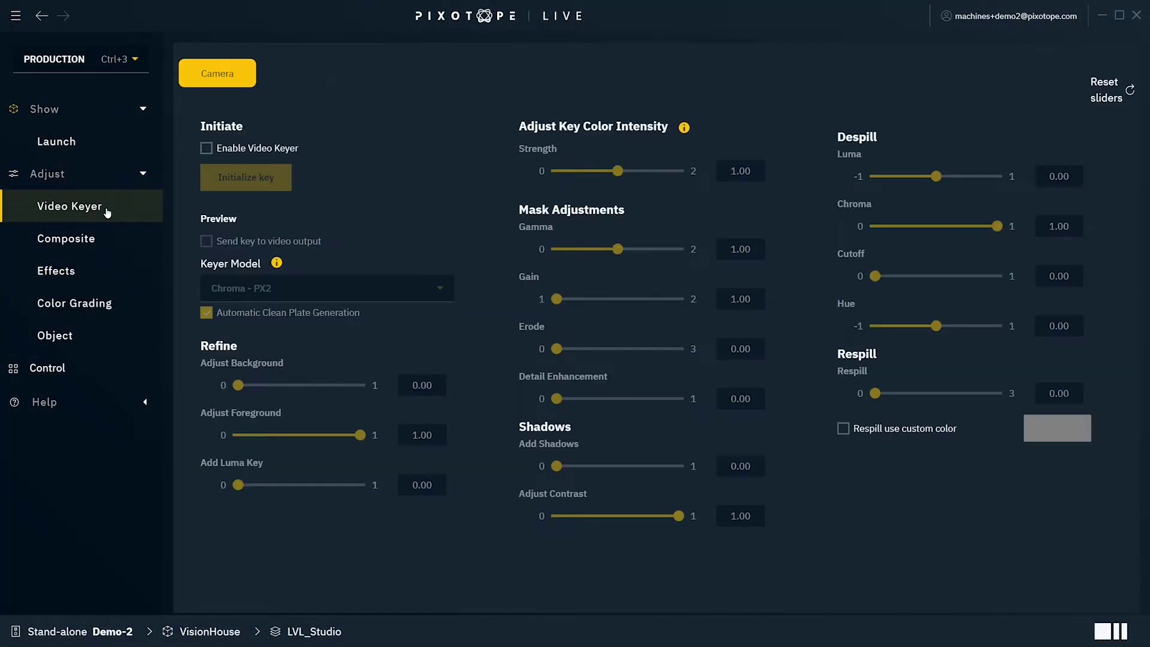
{"action": "left_click", "coordinate": [210, 154]}
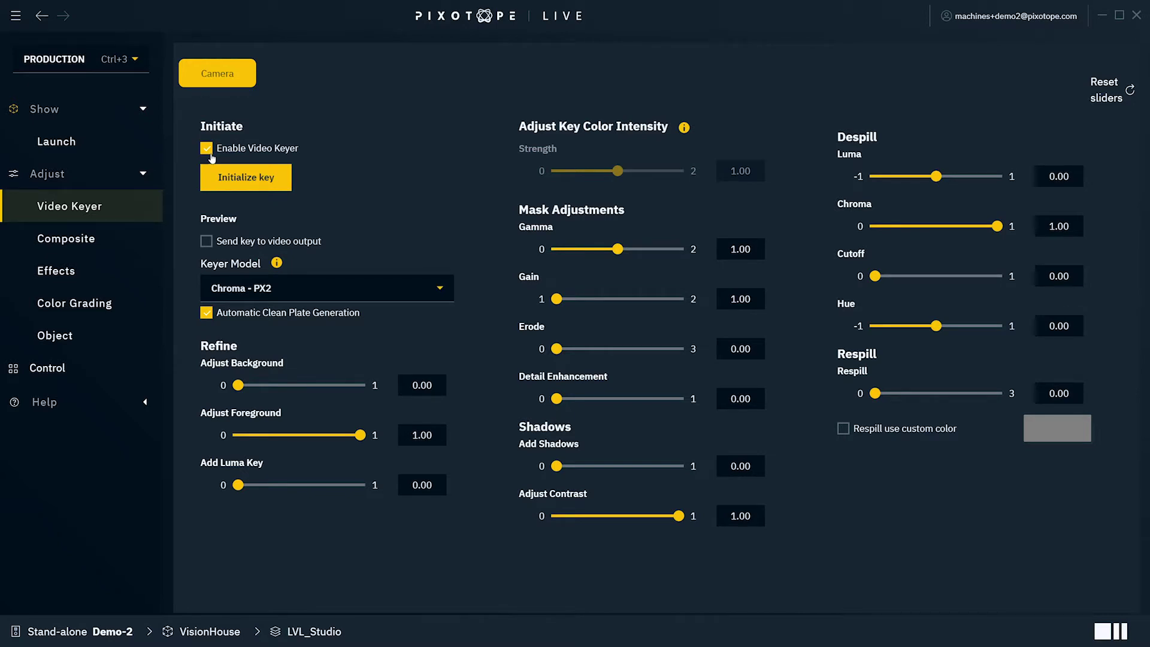
{"action": "left_click", "coordinate": [270, 177]}
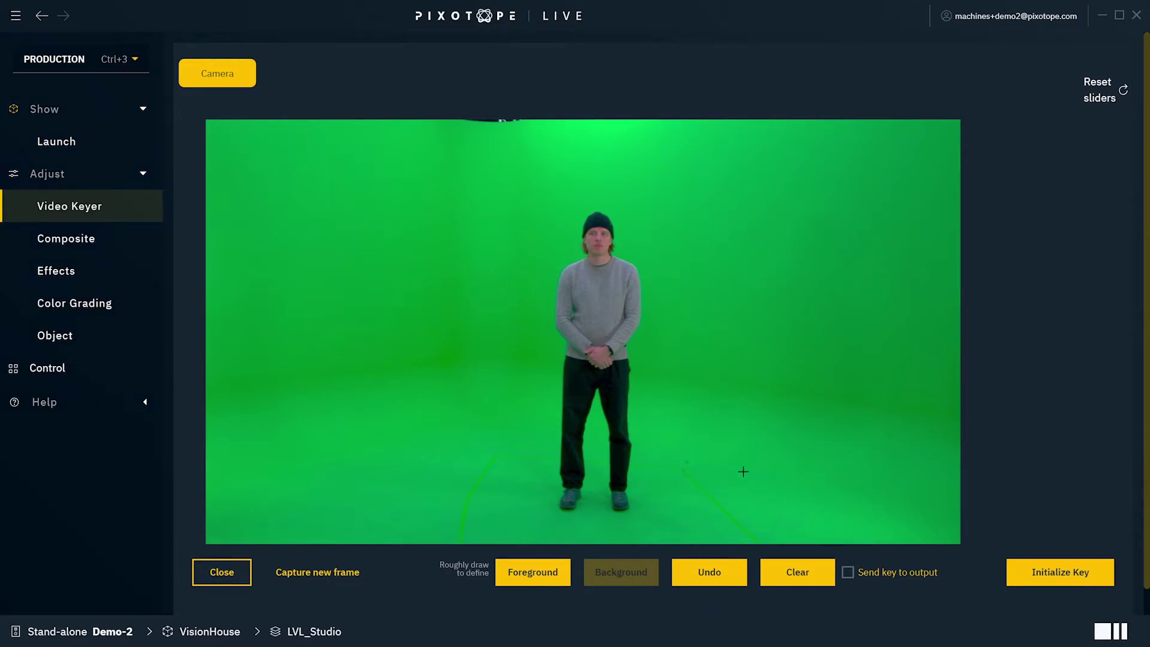
- Mark the green screen background with short rough strokes all around the standing man
{"action": "left_click_drag", "start_coordinate": [672, 424], "coordinate": [669, 444]}
{"action": "left_click_drag", "start_coordinate": [668, 311], "coordinate": [664, 303]}
{"action": "left_click_drag", "start_coordinate": [636, 224], "coordinate": [645, 242]}
{"action": "left_click", "coordinate": [578, 196]}
{"action": "left_click_drag", "start_coordinate": [580, 196], "coordinate": [602, 196]}
{"action": "left_click_drag", "start_coordinate": [546, 248], "coordinate": [534, 278]}
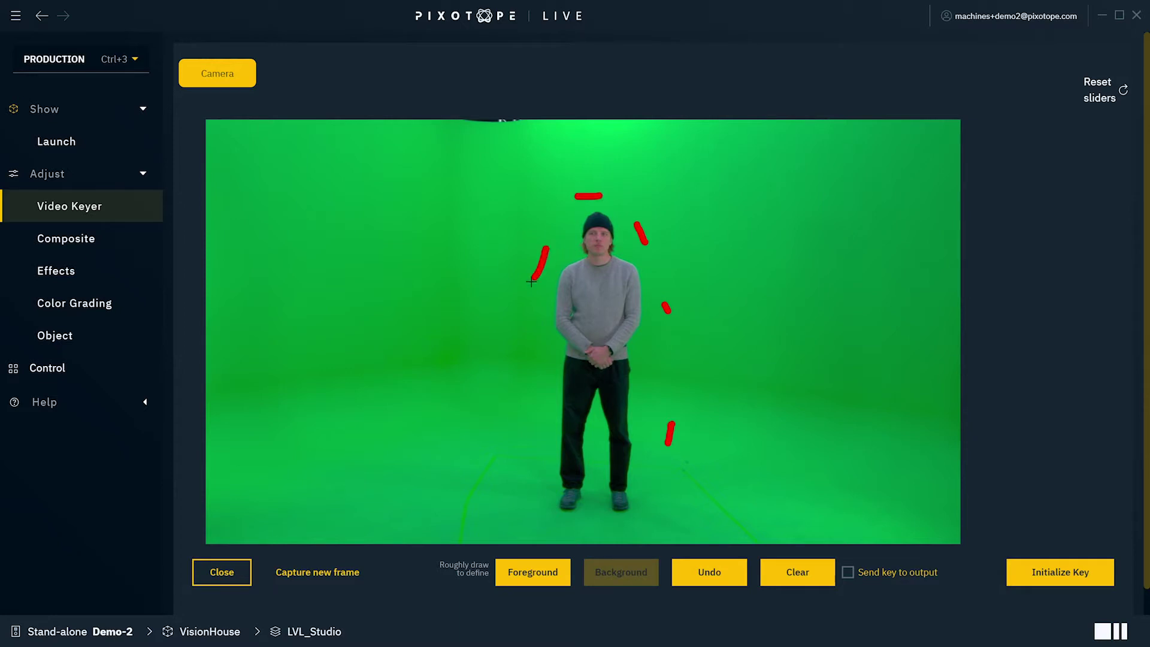
{"action": "left_click_drag", "start_coordinate": [530, 325], "coordinate": [532, 353]}
{"action": "left_click_drag", "start_coordinate": [525, 406], "coordinate": [524, 418]}
{"action": "left_click_drag", "start_coordinate": [530, 485], "coordinate": [534, 494]}
- Initialize the key with the key sent to the output, and close the initialization view
{"action": "left_click", "coordinate": [848, 573]}
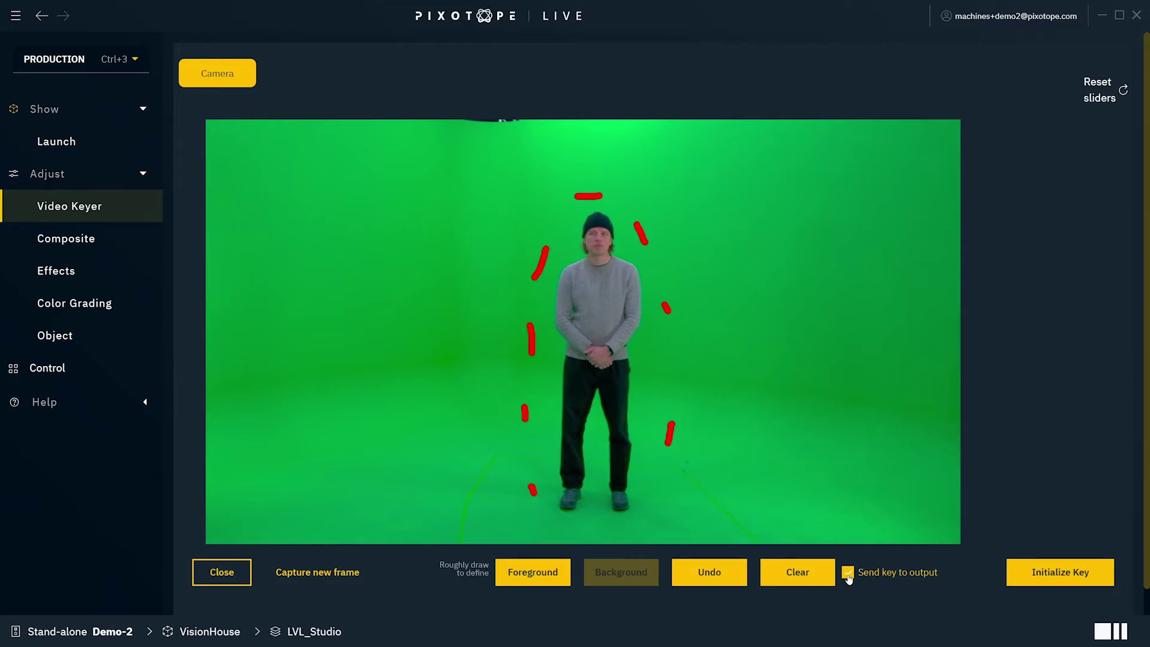
{"action": "left_click", "coordinate": [1023, 579]}
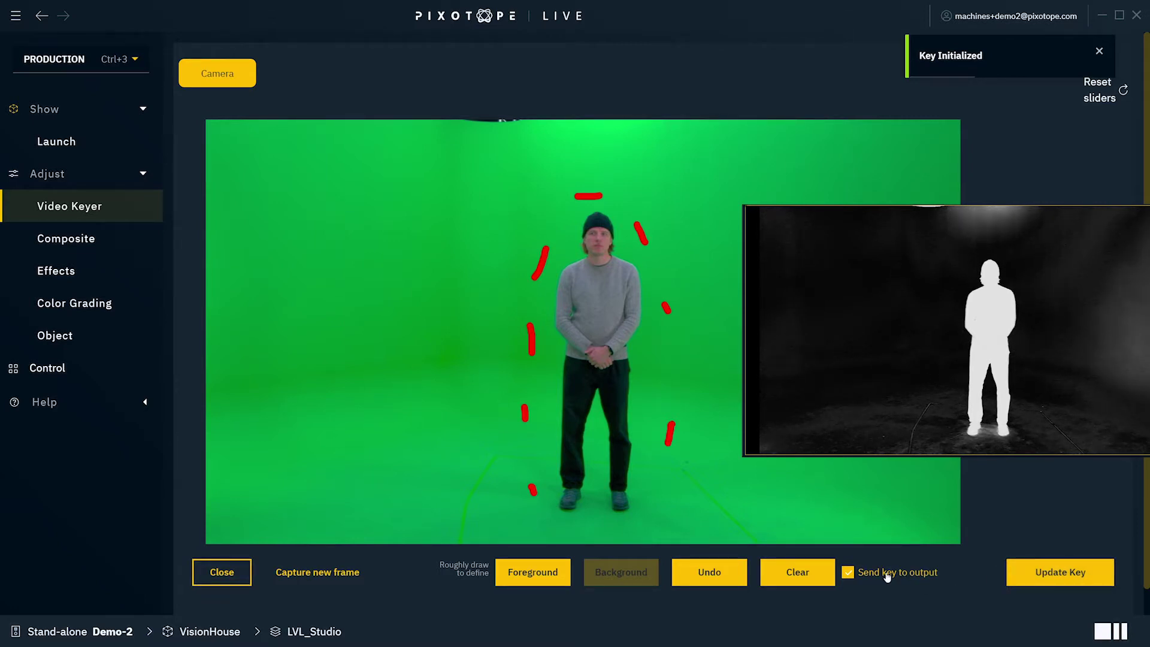
{"action": "left_click", "coordinate": [214, 574]}
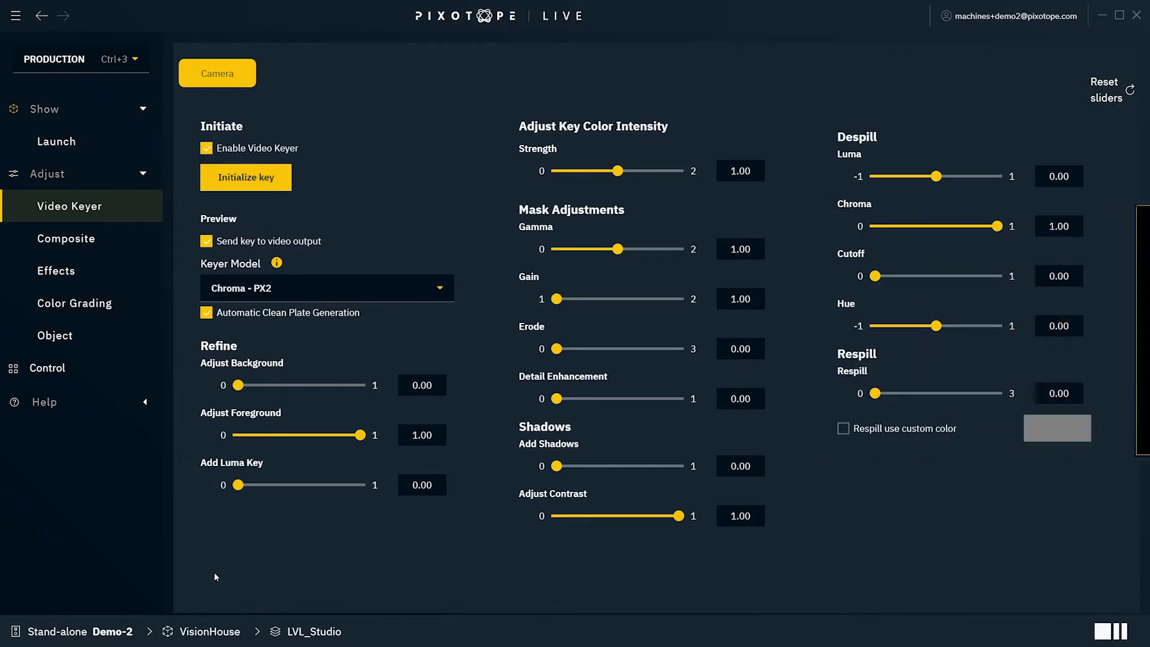
- Try switching the key's video output and Automatic Clean Plate Generation off and on, keeping Chroma - PX2 as the keyer model
{"action": "left_click", "coordinate": [206, 243]}
{"action": "left_click", "coordinate": [207, 244]}
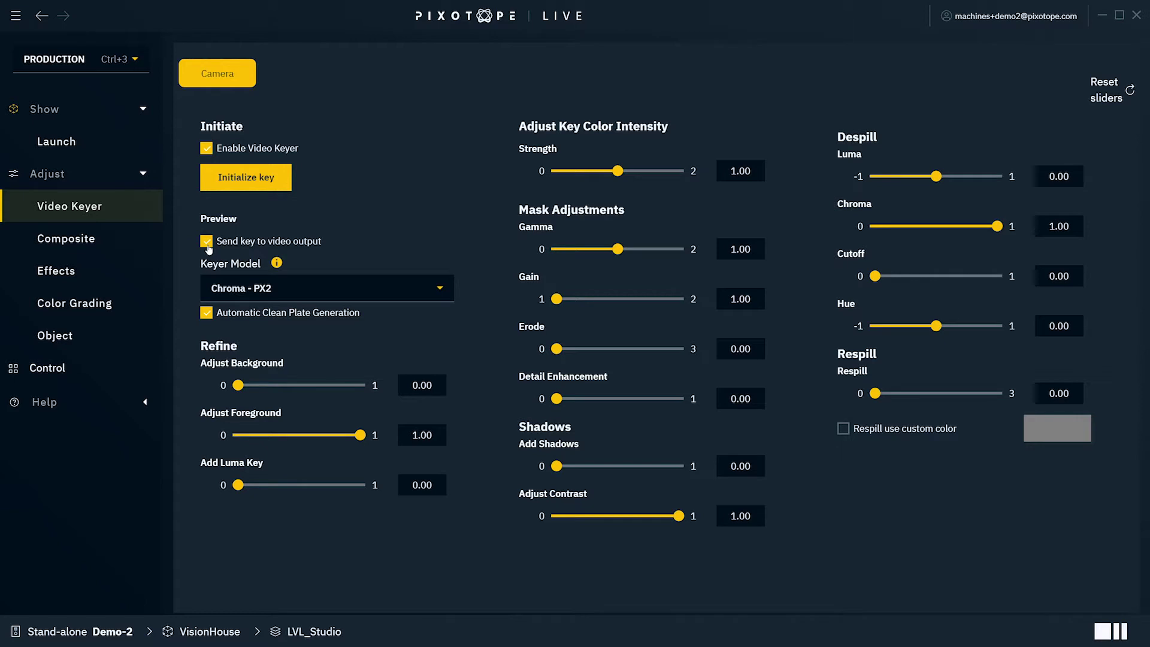
{"action": "left_click", "coordinate": [440, 297]}
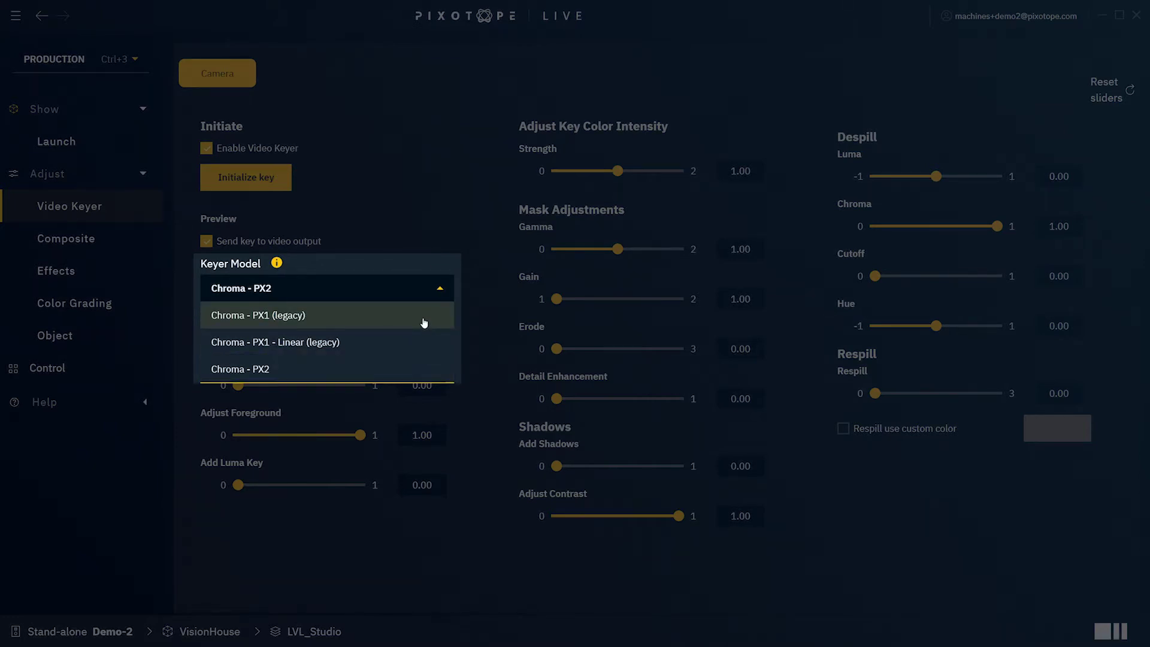
{"action": "left_click", "coordinate": [426, 368]}
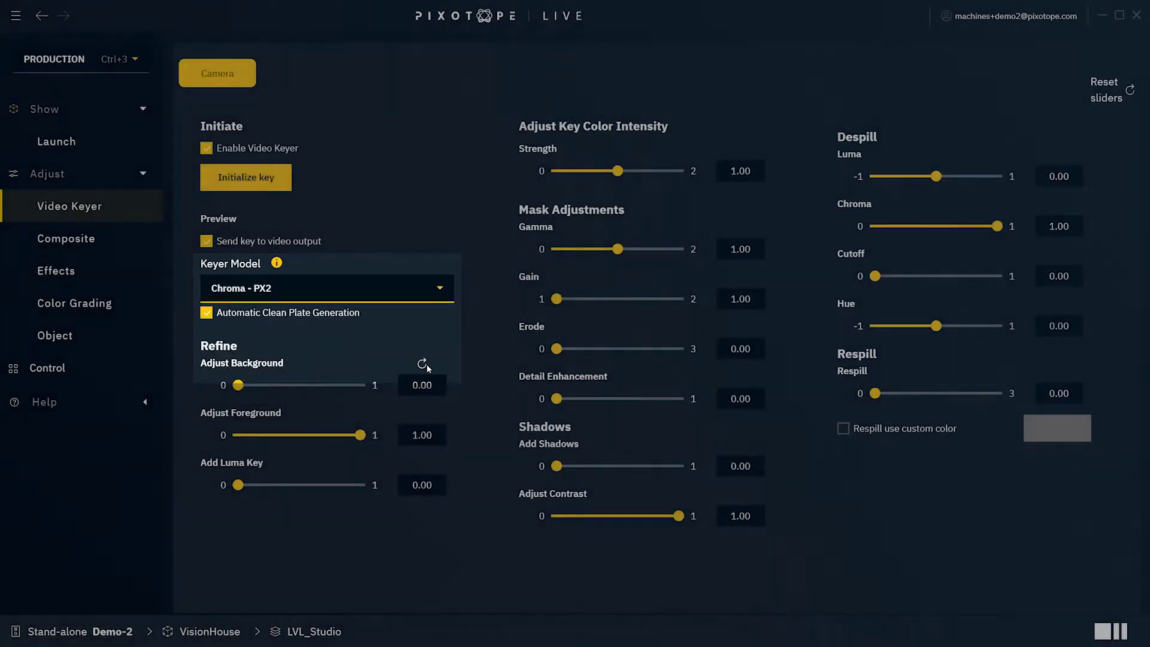
{"action": "left_click", "coordinate": [208, 318]}
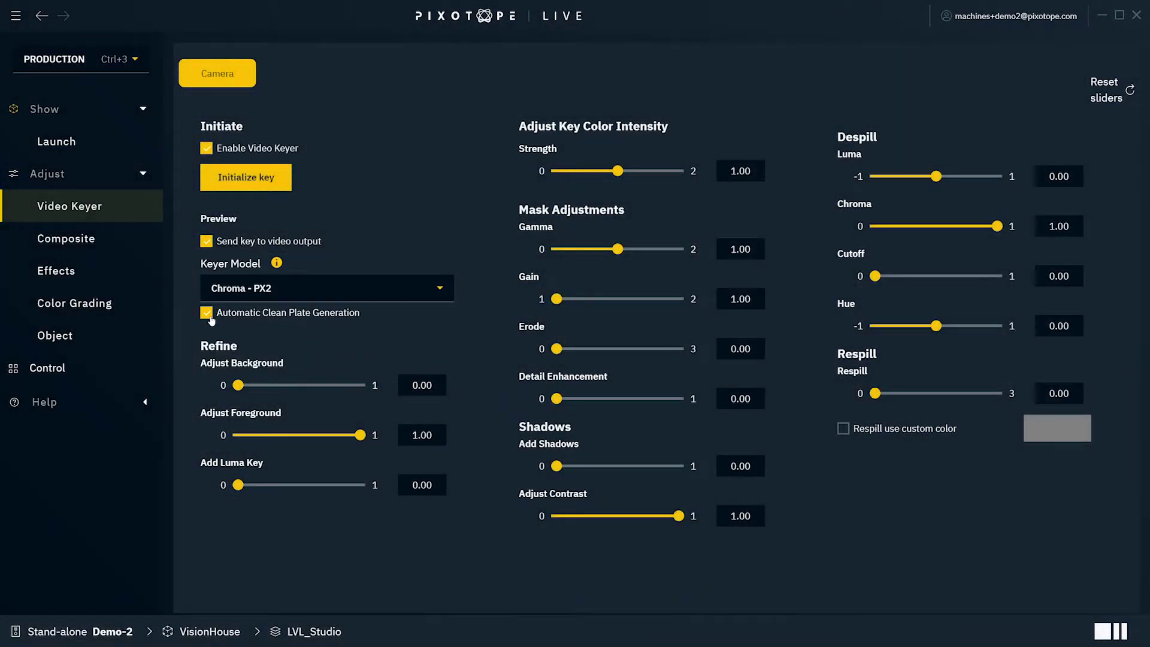
{"action": "left_click", "coordinate": [208, 316]}
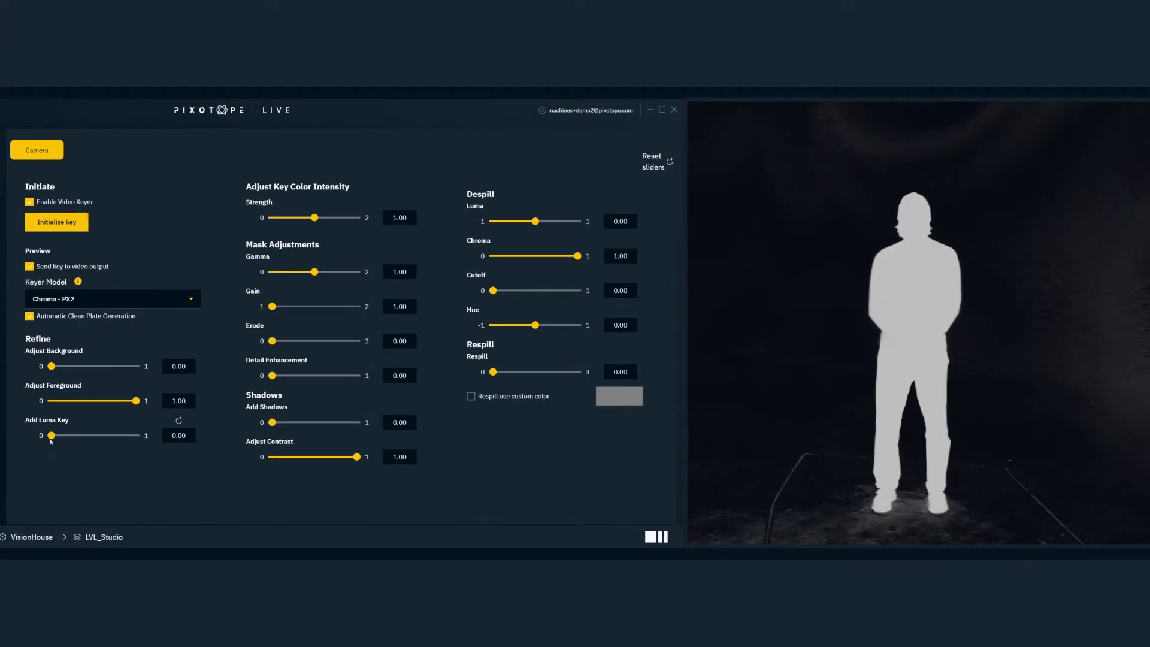
- Try increasing Add Luma Key and bring it back to 0.00
{"action": "left_click_drag", "start_coordinate": [50, 438], "coordinate": [82, 444]}
{"action": "left_click_drag", "start_coordinate": [83, 435], "coordinate": [47, 436]}
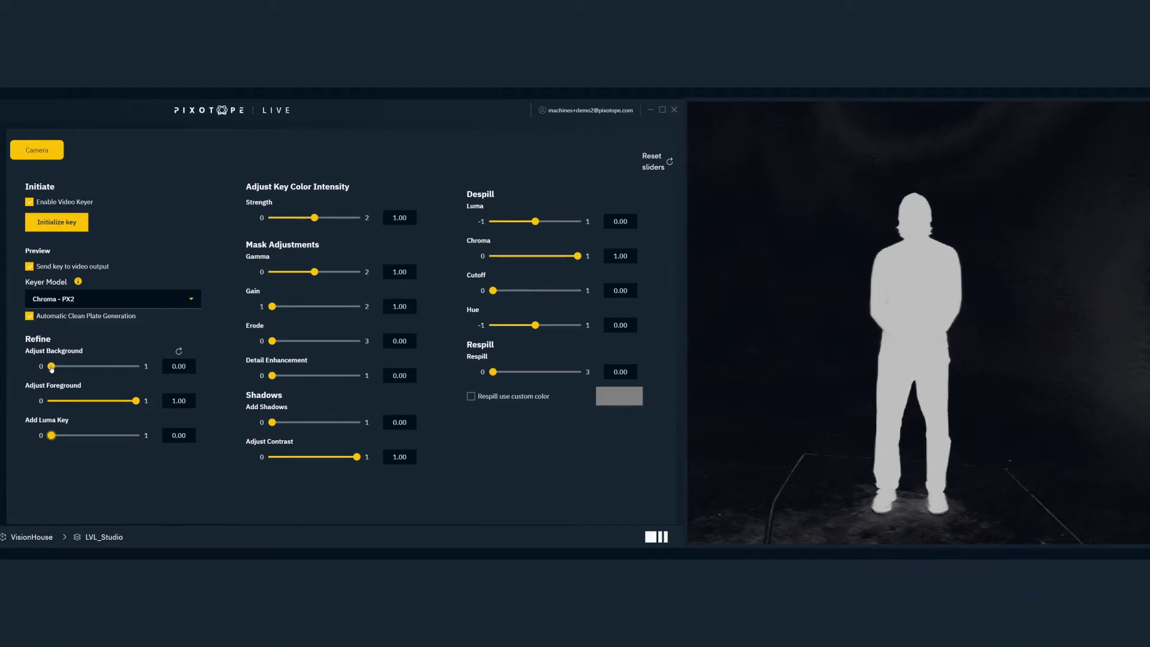
- Try Adjust Background at 0.34 and Adjust Foreground at 0.90, and reset all sliders
{"action": "left_click_drag", "start_coordinate": [52, 367], "coordinate": [79, 382]}
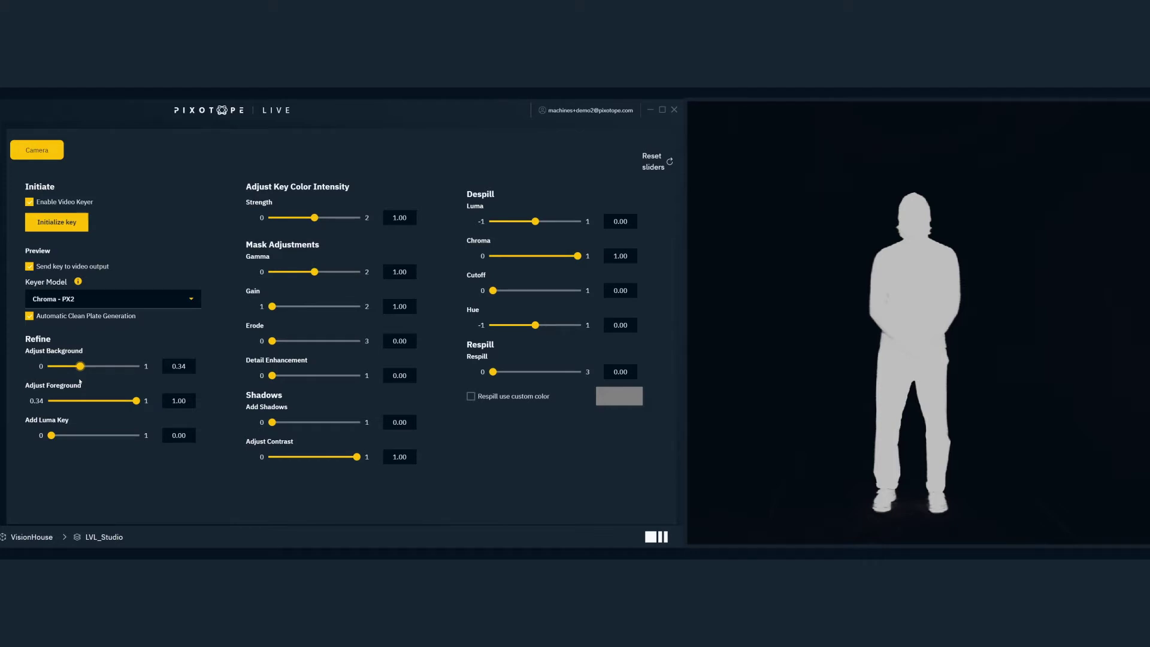
{"action": "mouse_move", "coordinate": [135, 401]}
{"action": "left_click_drag", "start_coordinate": [137, 402], "coordinate": [125, 405]}
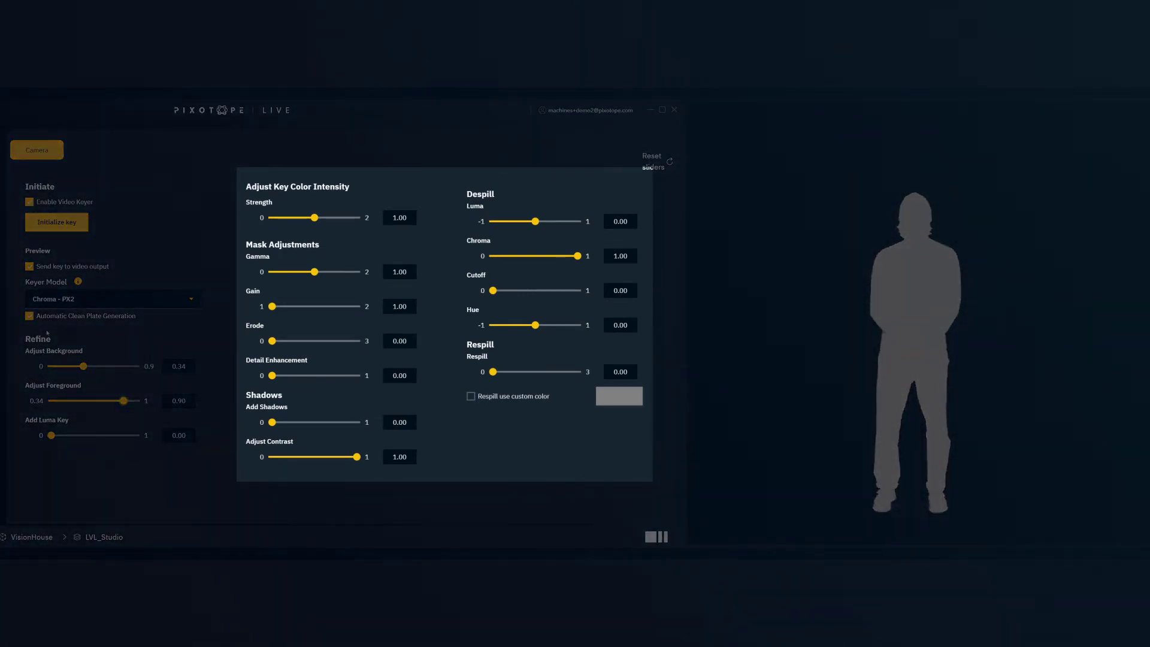
{"action": "left_click", "coordinate": [671, 163]}
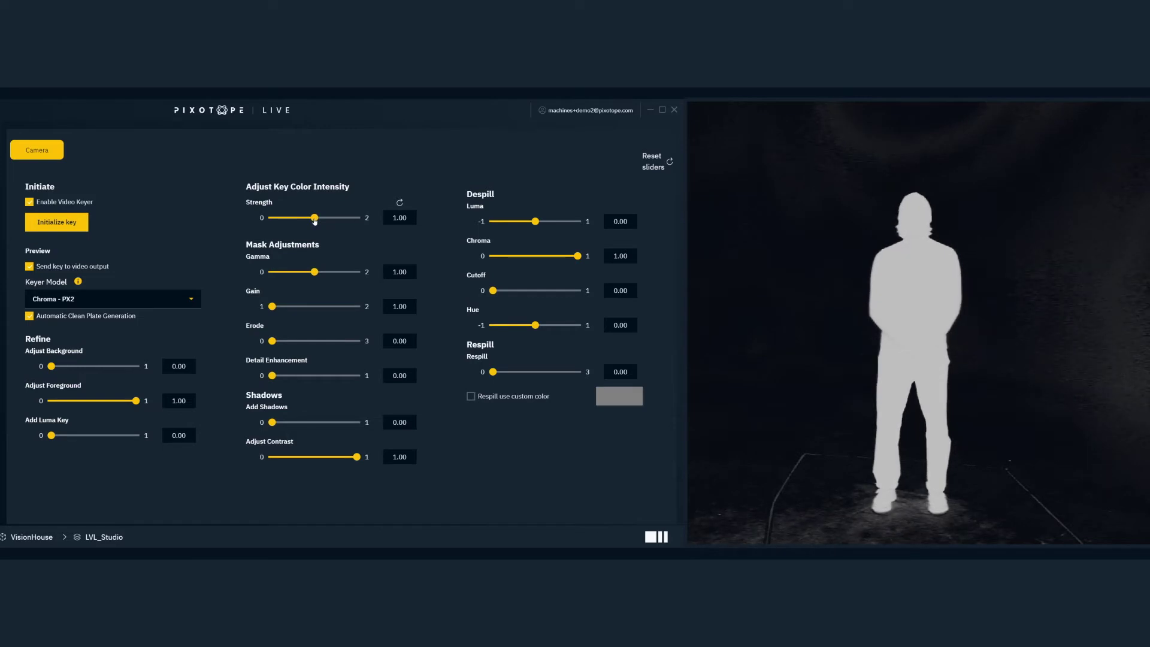
- Try the key color Strength and mask Gamma values of 2.00, 0.00 and 1.12, and reset Gamma
{"action": "left_click_drag", "start_coordinate": [315, 218], "coordinate": [314, 220]}
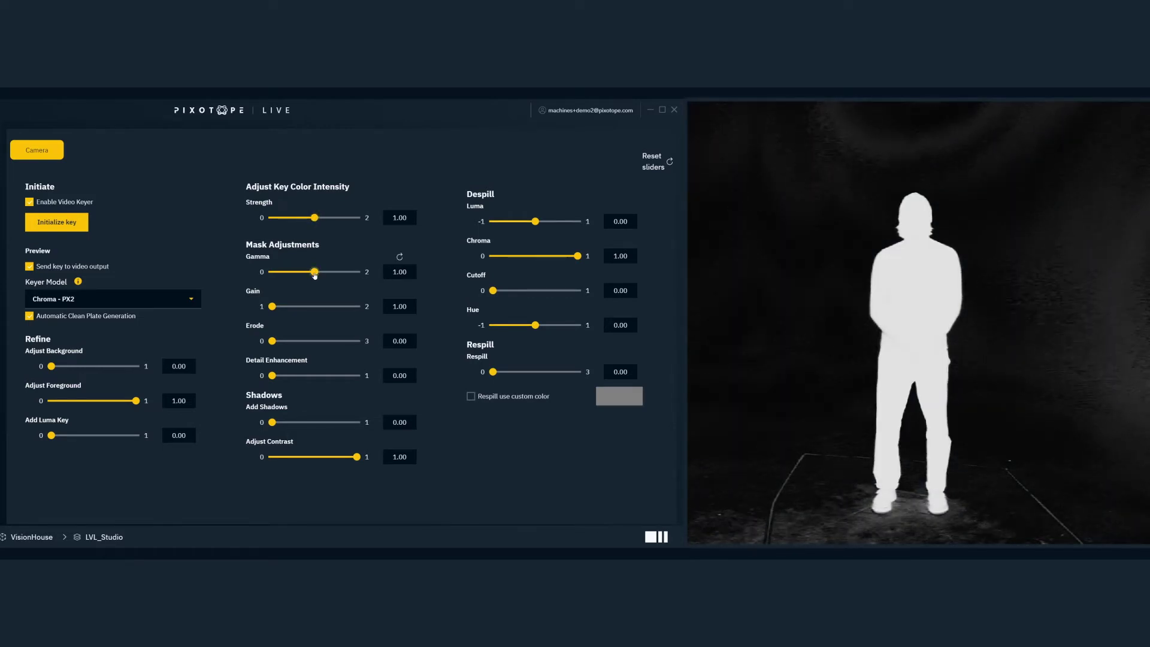
{"action": "left_click_drag", "start_coordinate": [314, 273], "coordinate": [359, 274]}
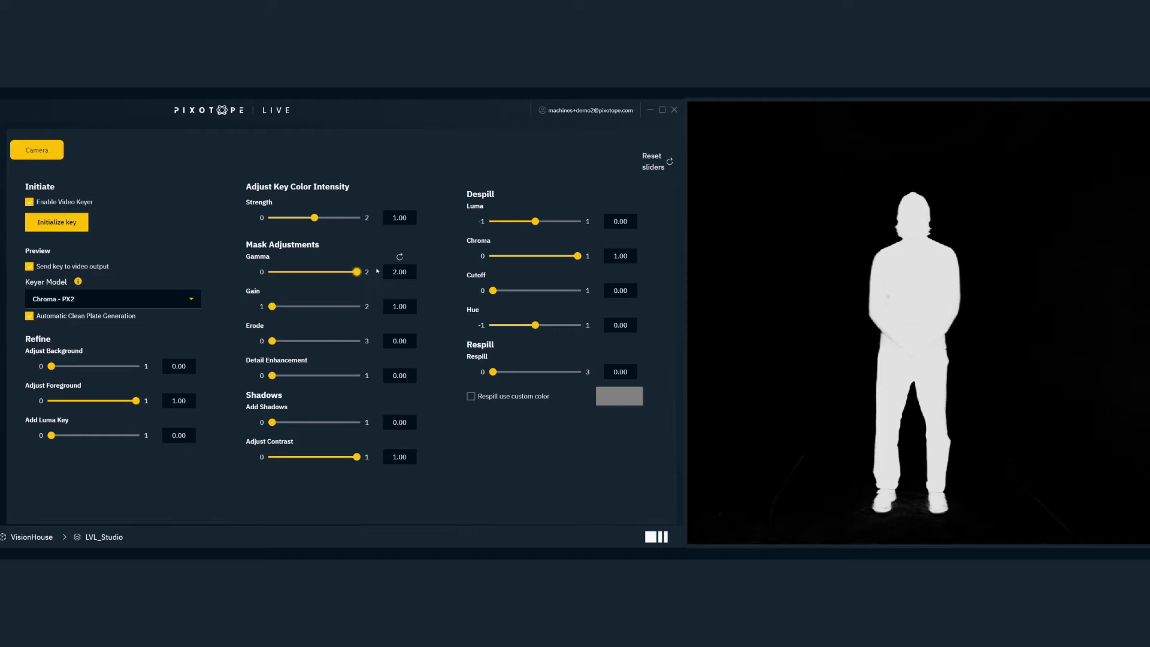
{"action": "left_click_drag", "start_coordinate": [356, 271], "coordinate": [247, 274]}
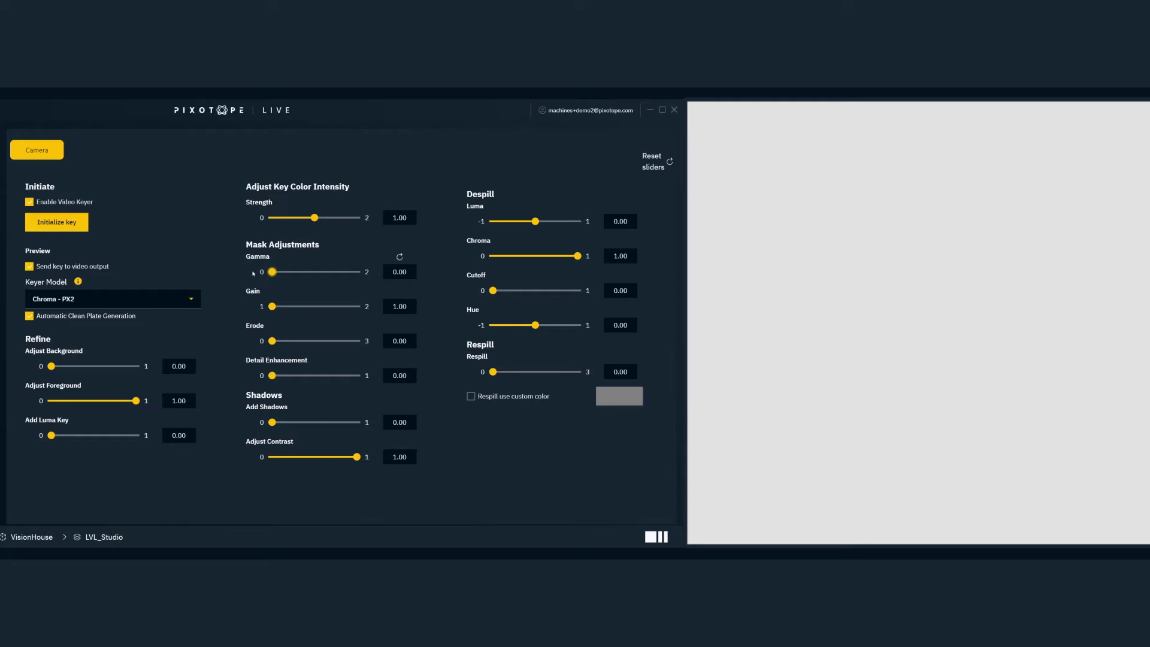
{"action": "left_click_drag", "start_coordinate": [272, 272], "coordinate": [320, 272]}
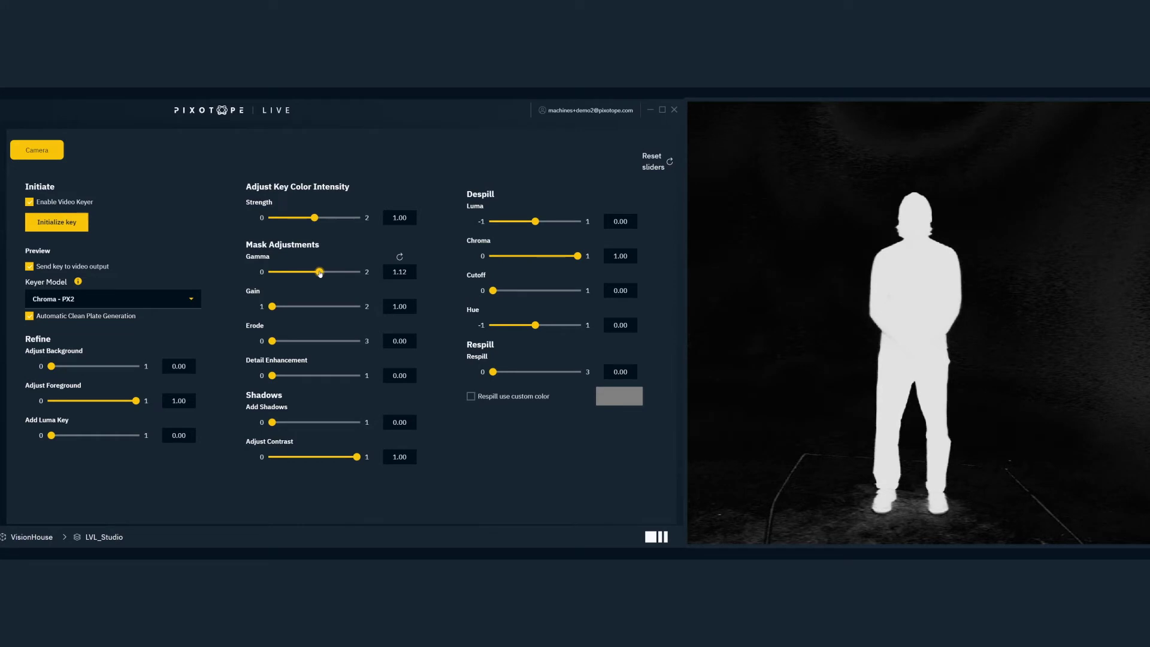
{"action": "left_click", "coordinate": [400, 258]}
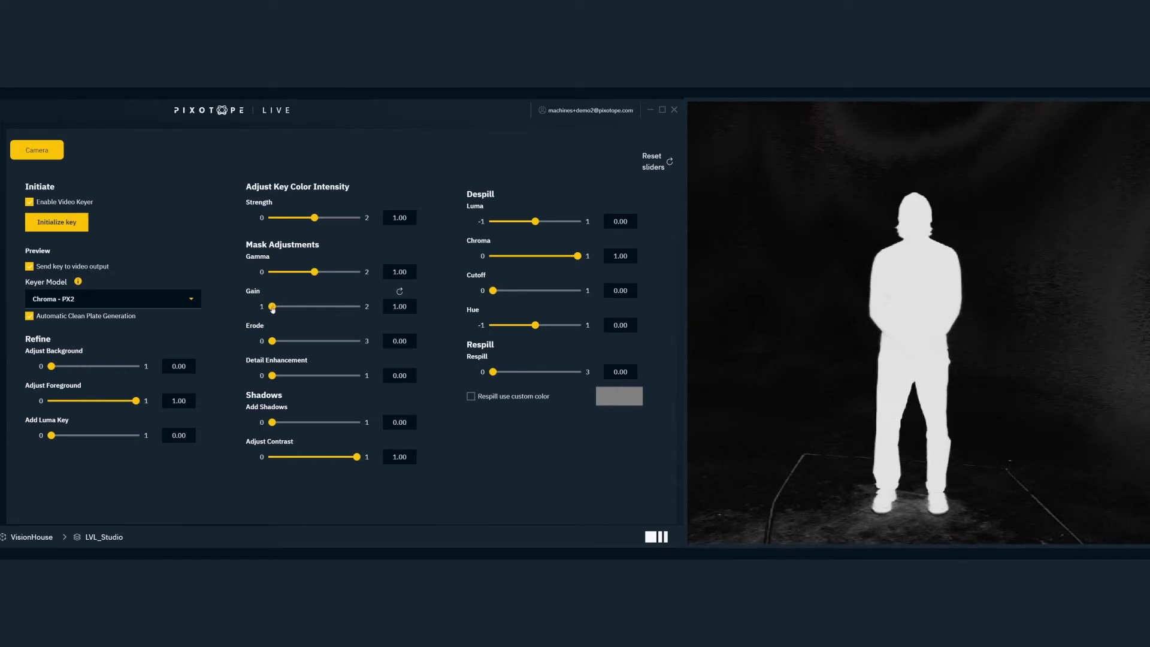
- Try mask Gain at 1.52 and Gamma at 1.22, returning both to 1.00
{"action": "left_click_drag", "start_coordinate": [273, 309], "coordinate": [317, 313]}
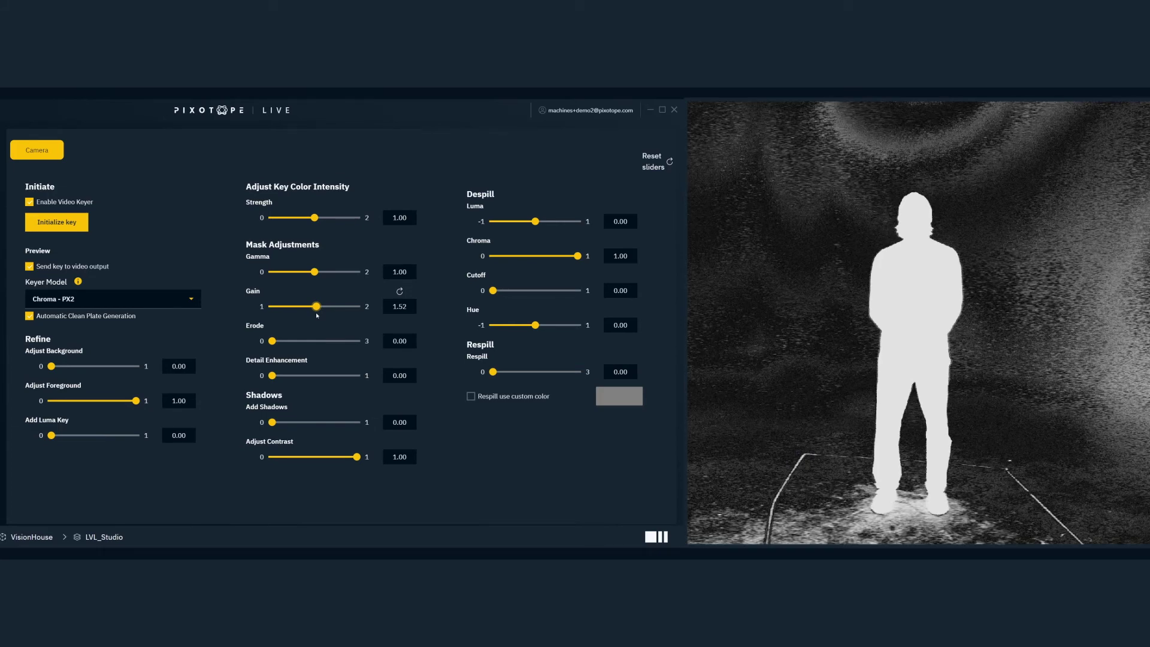
{"action": "left_click_drag", "start_coordinate": [316, 307], "coordinate": [261, 314]}
{"action": "left_click_drag", "start_coordinate": [314, 272], "coordinate": [324, 271]}
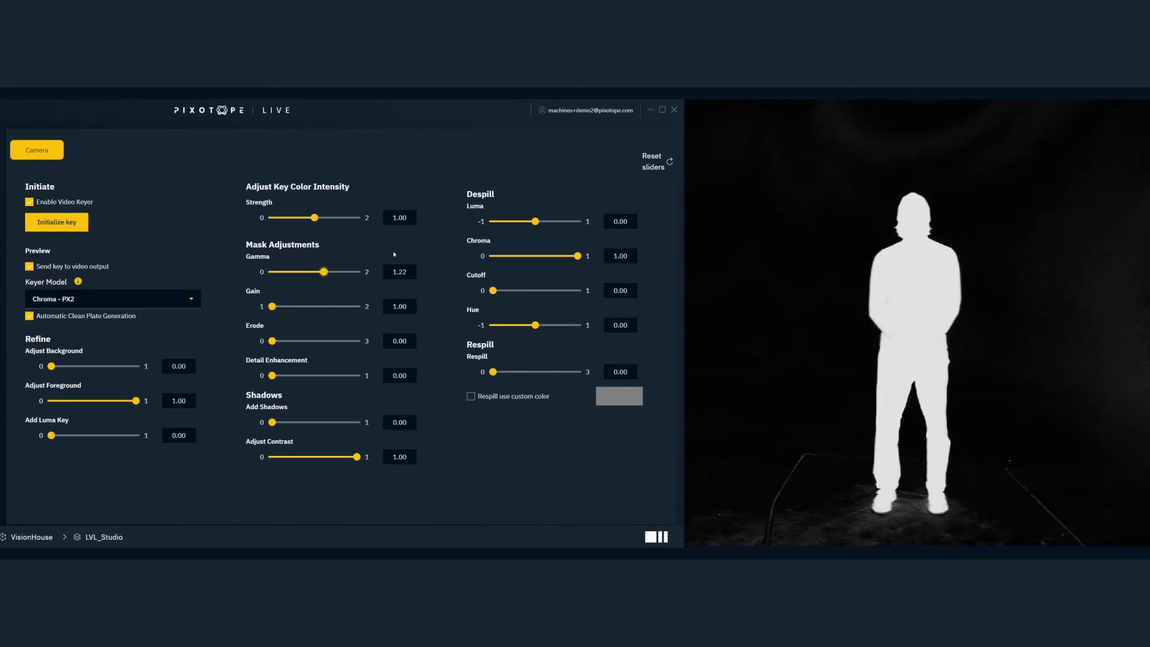
{"action": "left_click", "coordinate": [399, 256]}
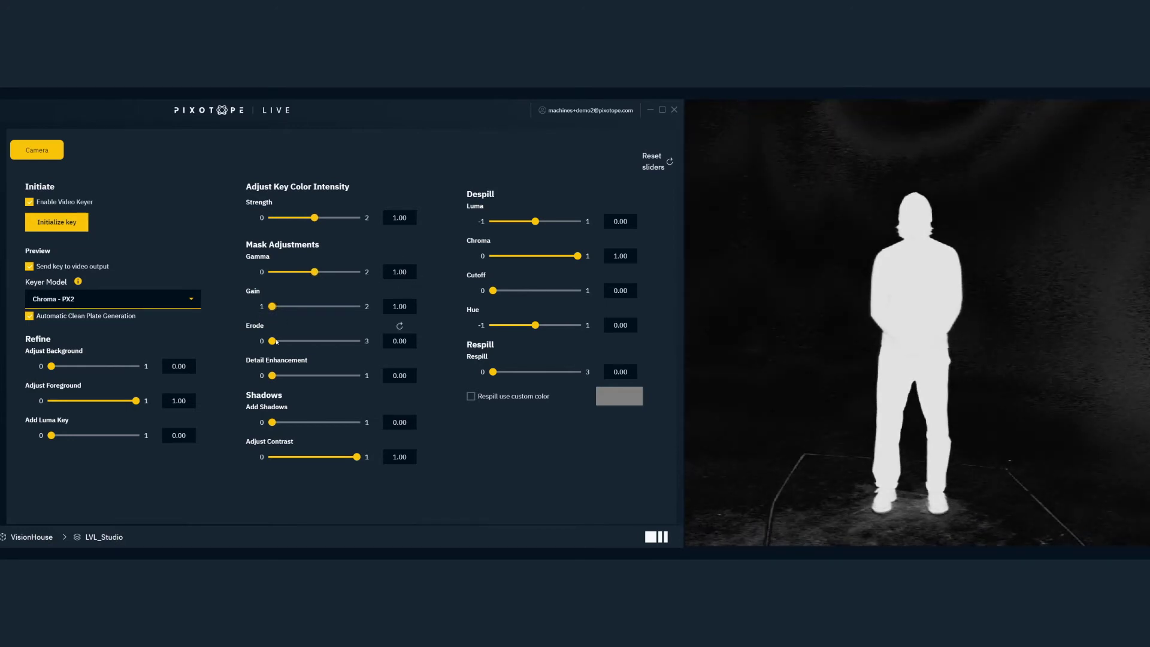
- Stop sending the key to the video output and try the mask's Erode adjustment, ending at 0.00
{"action": "left_click", "coordinate": [45, 267]}
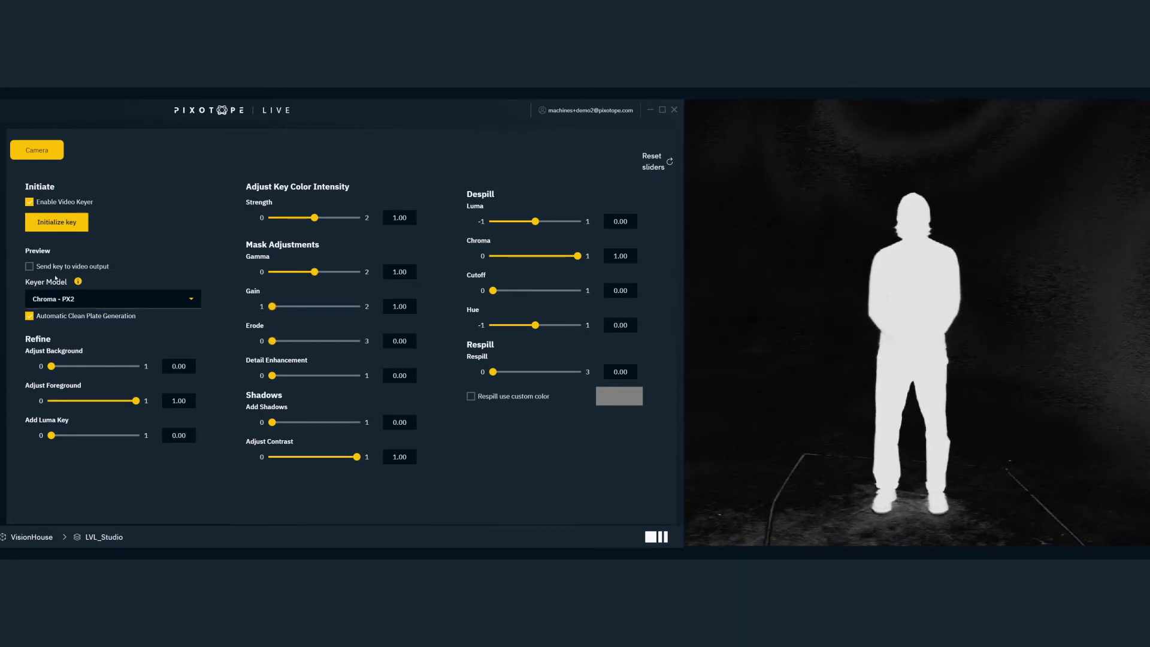
{"action": "mouse_move", "coordinate": [272, 341]}
{"action": "left_mouse_down"}
{"action": "mouse_move", "coordinate": [312, 346]}
{"action": "mouse_move", "coordinate": [260, 347]}
{"action": "left_mouse_up"}
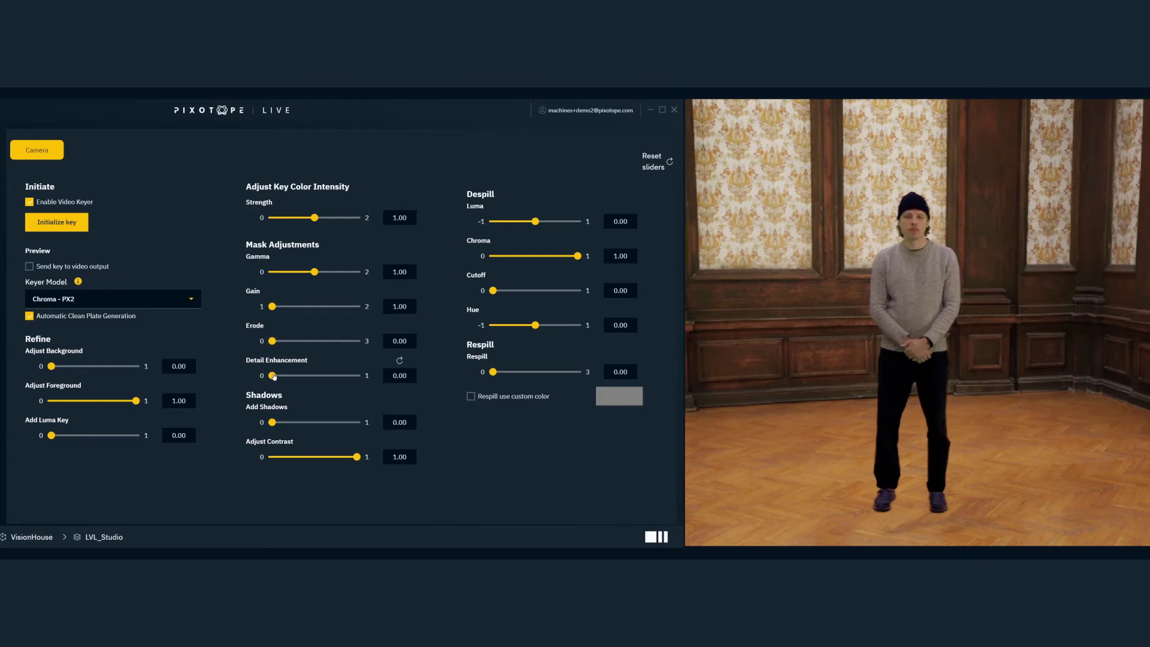
- Try Detail Enhancement at 0.08 and Add Shadows at 1.00, returning both to 0.00
{"action": "mouse_move", "coordinate": [272, 376]}
{"action": "left_mouse_down"}
{"action": "mouse_move", "coordinate": [358, 377]}
{"action": "mouse_move", "coordinate": [279, 376]}
{"action": "left_mouse_up"}
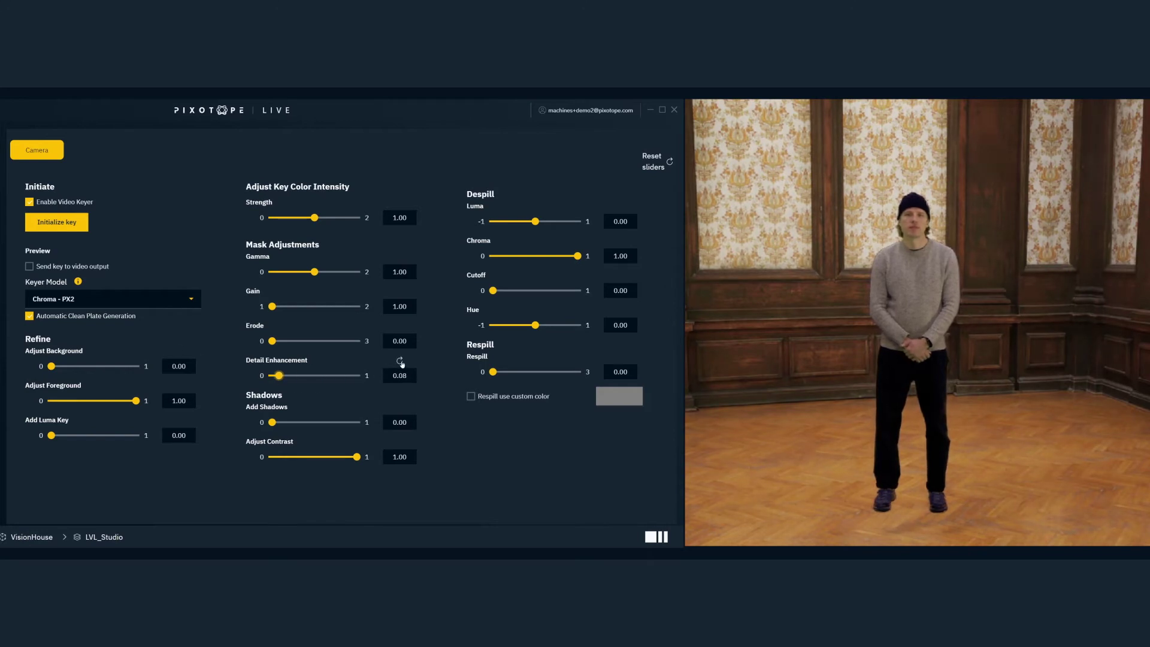
{"action": "left_click", "coordinate": [400, 361]}
{"action": "left_click_drag", "start_coordinate": [272, 422], "coordinate": [356, 442]}
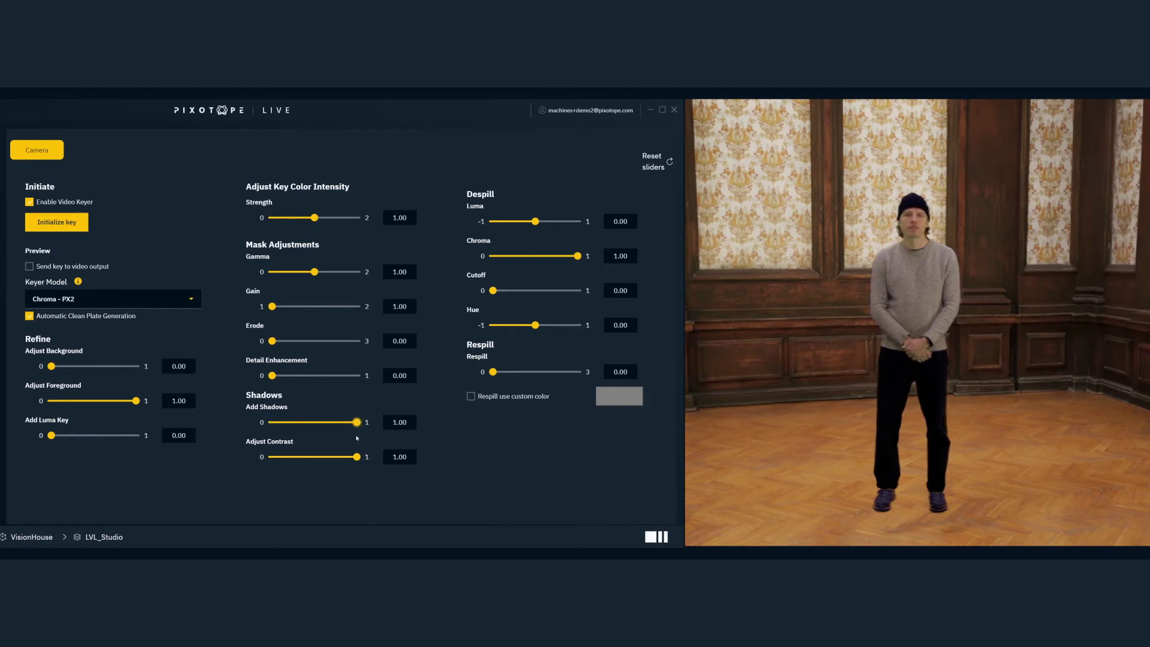
{"action": "left_click_drag", "start_coordinate": [358, 423], "coordinate": [282, 427]}
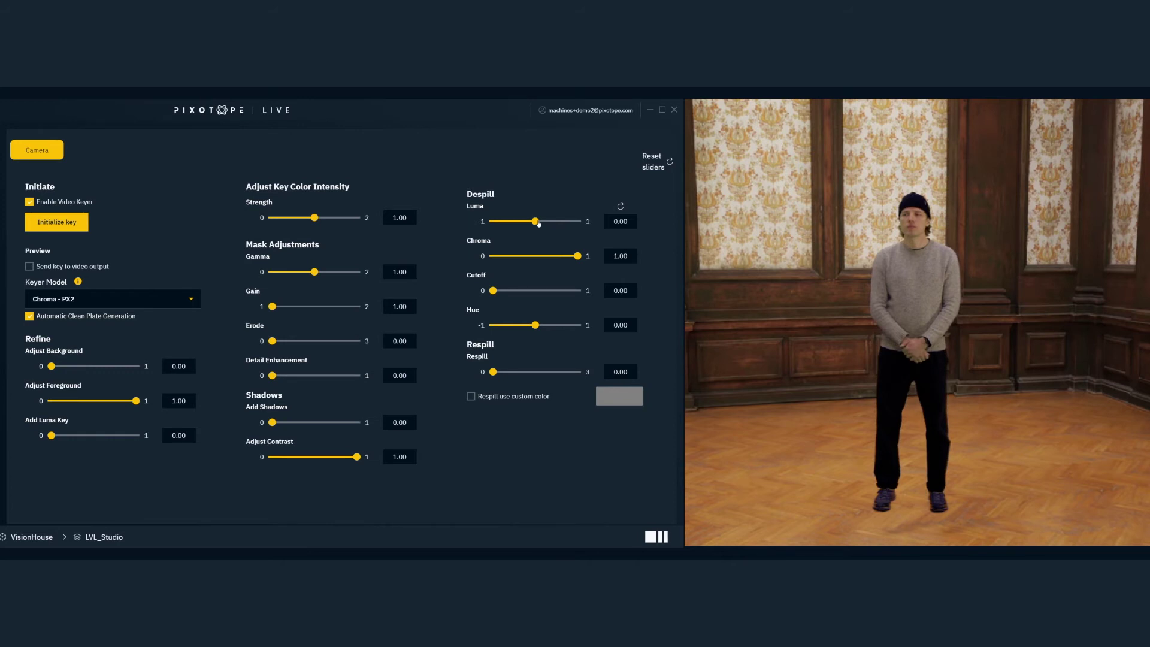
- Try the despill Luma at -0.07 and the Chroma and Cutoff adjustments, restoring their default values
{"action": "mouse_move", "coordinate": [539, 223]}
{"action": "left_mouse_down"}
{"action": "mouse_move", "coordinate": [576, 222]}
{"action": "mouse_move", "coordinate": [509, 223]}
{"action": "mouse_move", "coordinate": [532, 223]}
{"action": "left_mouse_up"}
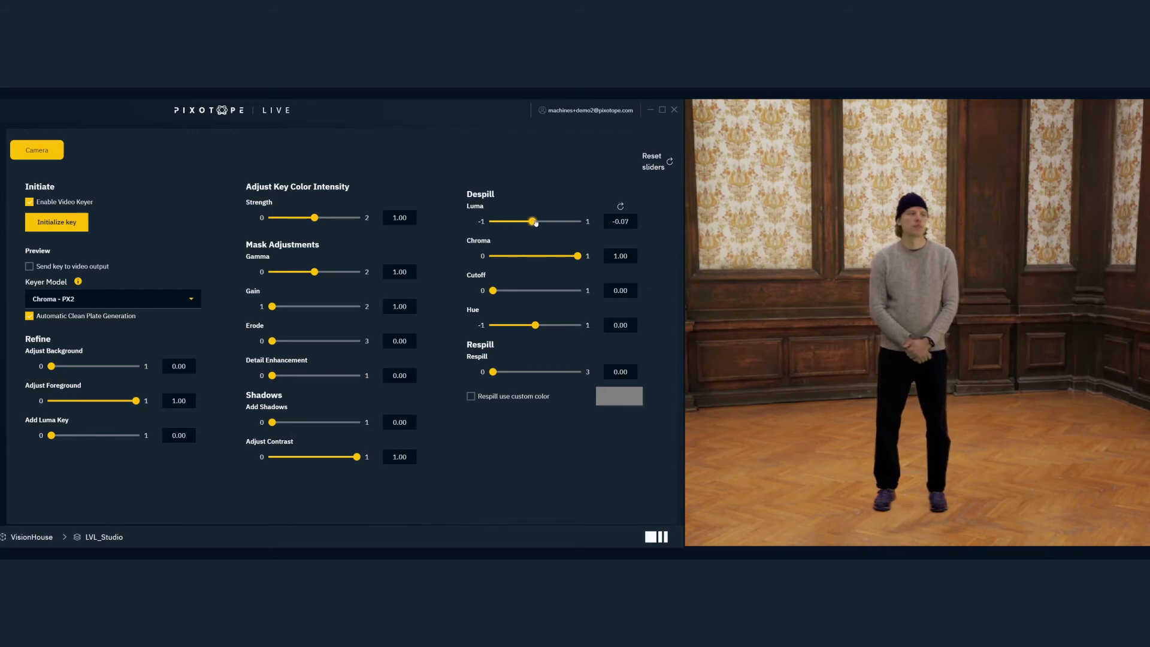
{"action": "left_click", "coordinate": [621, 207]}
{"action": "mouse_move", "coordinate": [578, 256]}
{"action": "left_mouse_down"}
{"action": "mouse_move", "coordinate": [510, 256]}
{"action": "mouse_move", "coordinate": [577, 256]}
{"action": "left_mouse_up"}
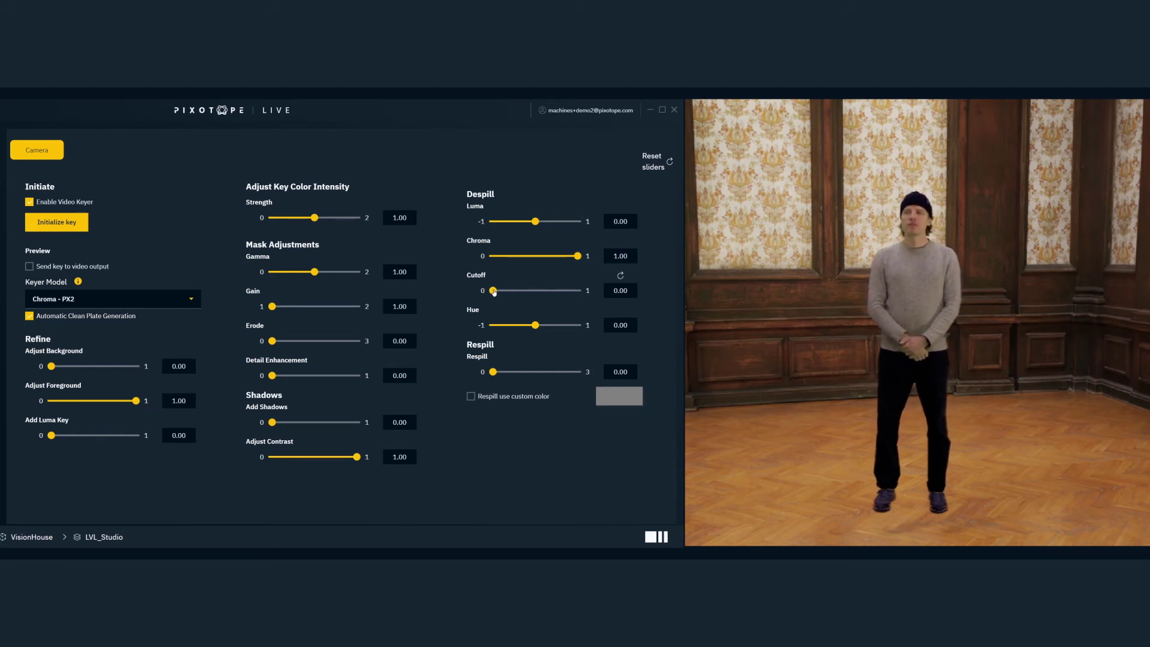
{"action": "mouse_move", "coordinate": [493, 291]}
{"action": "left_mouse_down"}
{"action": "mouse_move", "coordinate": [579, 286]}
{"action": "mouse_move", "coordinate": [486, 292]}
{"action": "left_mouse_up"}
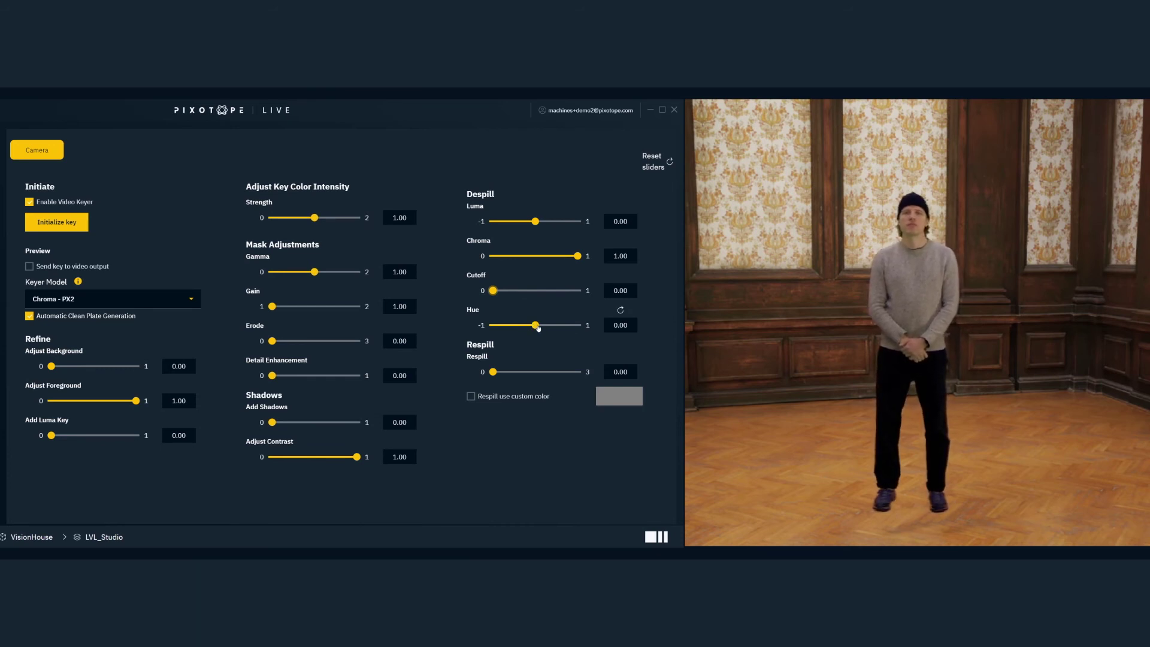
- Try the despill Hue at 0.28 and Respill at 0.13, resetting both to 0.00
{"action": "mouse_move", "coordinate": [538, 327]}
{"action": "left_mouse_down"}
{"action": "mouse_move", "coordinate": [579, 328]}
{"action": "mouse_move", "coordinate": [489, 329]}
{"action": "mouse_move", "coordinate": [557, 325]}
{"action": "left_mouse_up"}
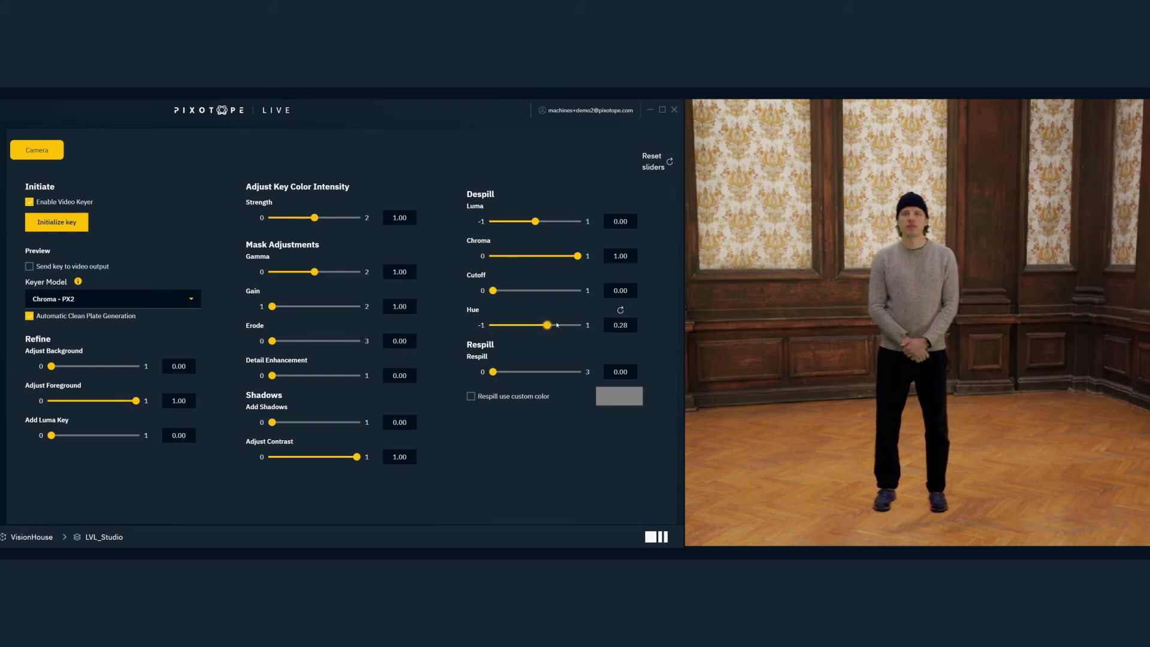
{"action": "left_click", "coordinate": [620, 310]}
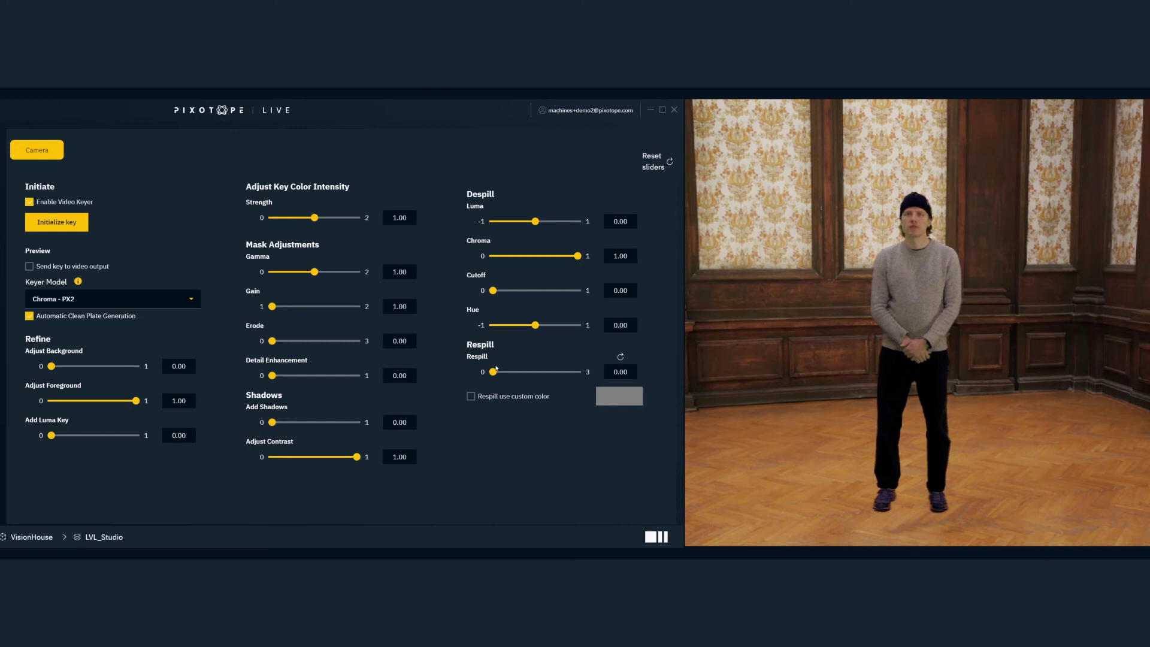
{"action": "mouse_move", "coordinate": [493, 372]}
{"action": "left_mouse_down"}
{"action": "mouse_move", "coordinate": [554, 372]}
{"action": "mouse_move", "coordinate": [497, 372]}
{"action": "left_mouse_up"}
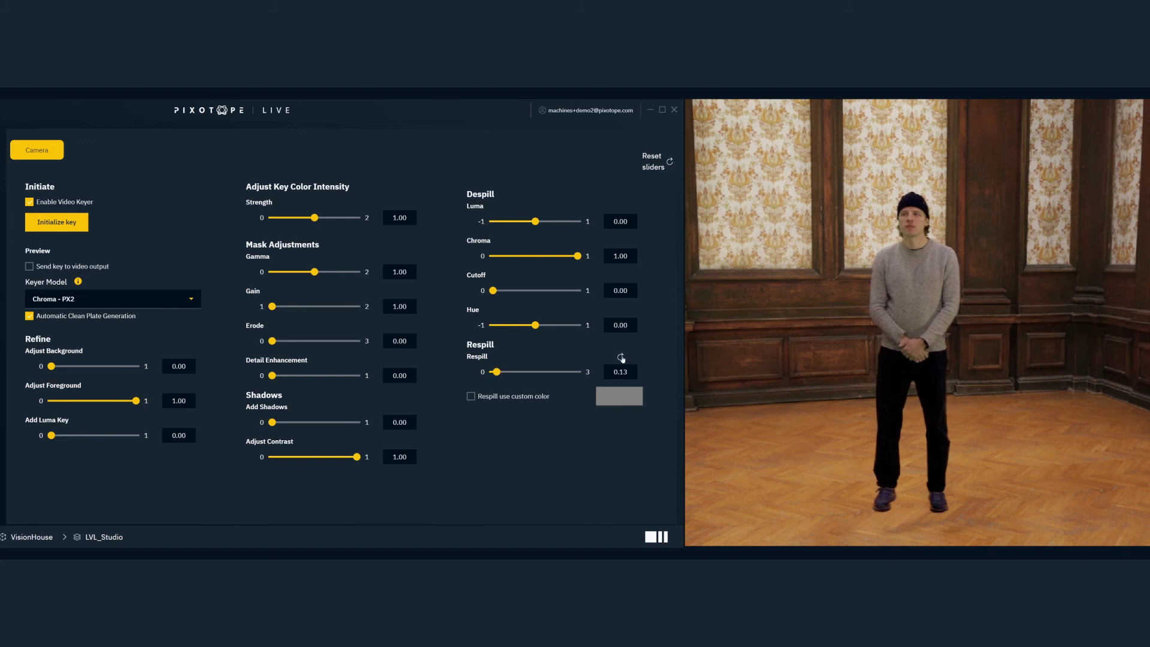
{"action": "left_click", "coordinate": [621, 357]}
- Enable a custom respill color, choose a light yellow-green, and set Respill to about 0.81
{"action": "left_click", "coordinate": [471, 396]}
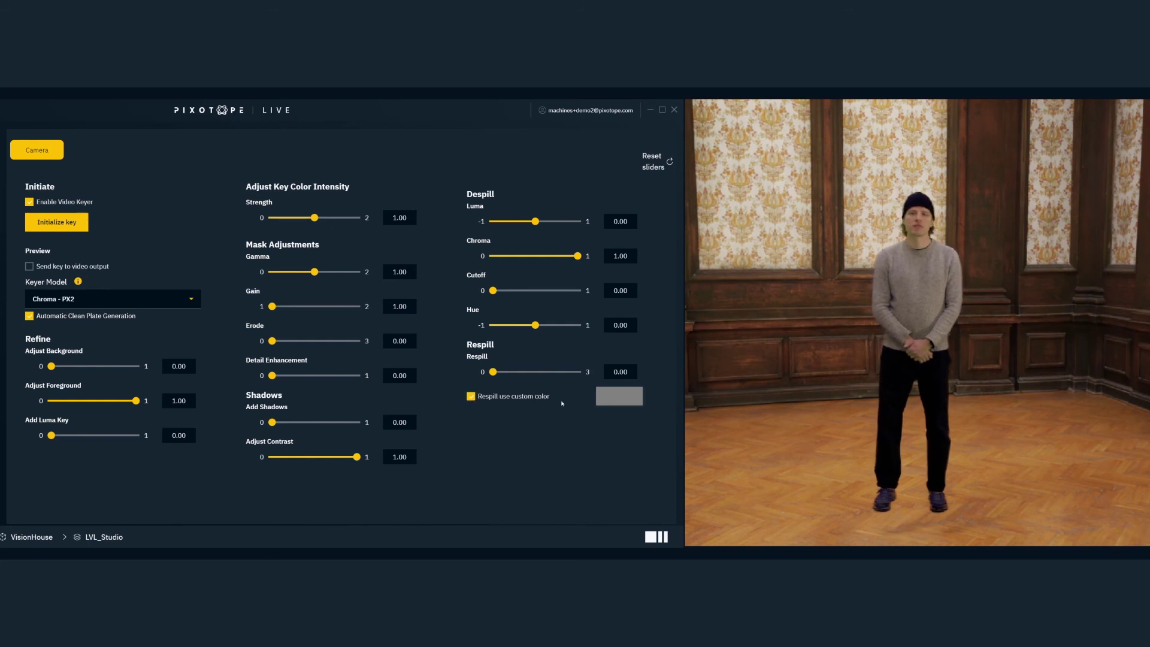
{"action": "left_click", "coordinate": [611, 395]}
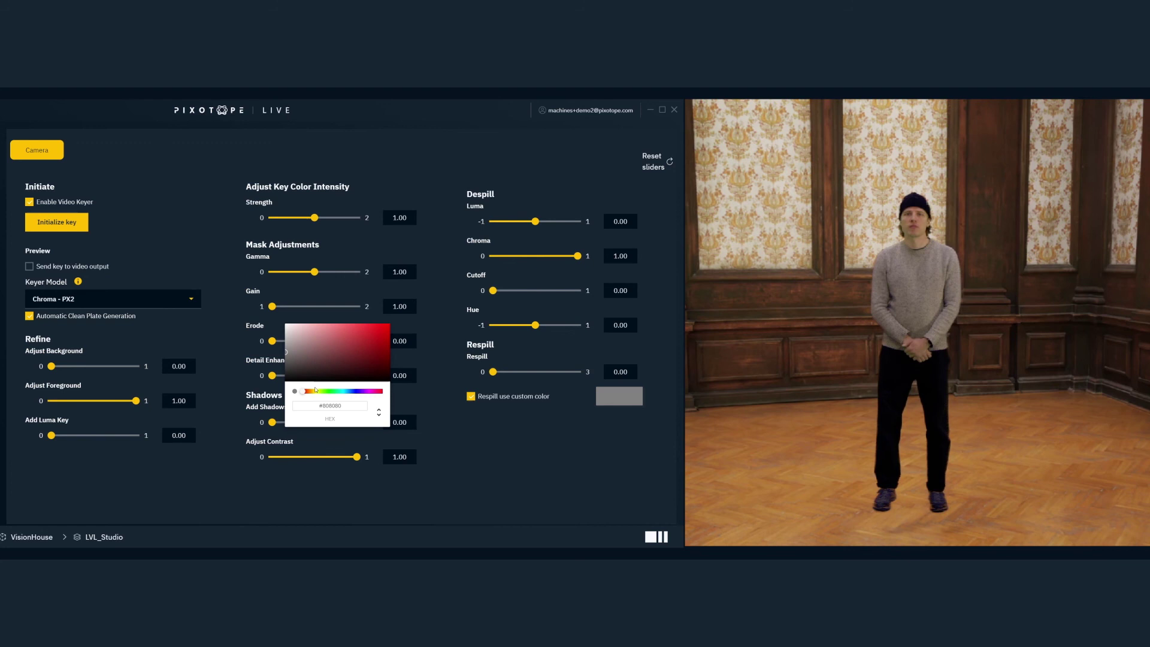
{"action": "left_click_drag", "start_coordinate": [304, 392], "coordinate": [317, 391]}
{"action": "left_click", "coordinate": [334, 331]}
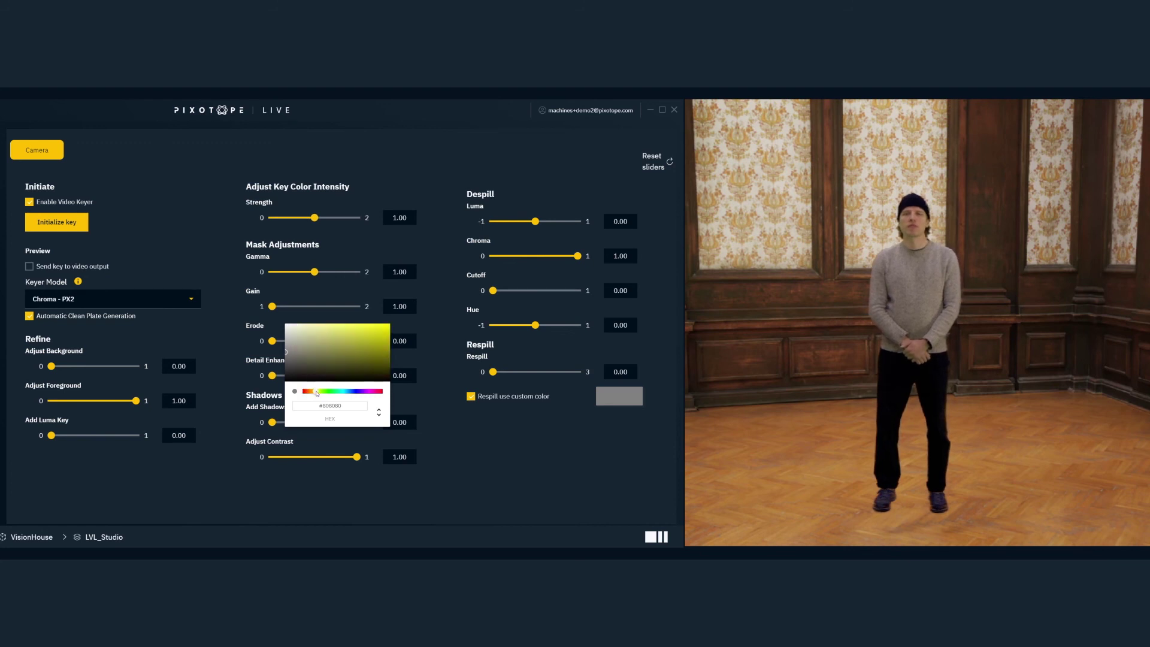
{"action": "left_click", "coordinate": [590, 398]}
{"action": "left_click_drag", "start_coordinate": [493, 371], "coordinate": [519, 375]}
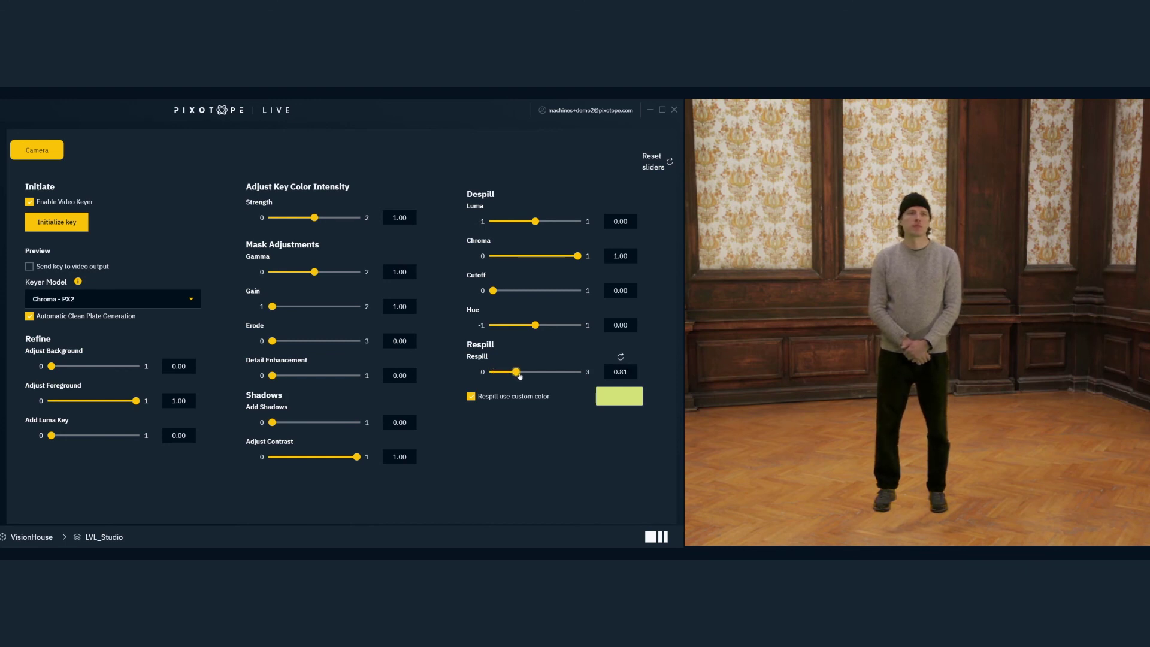